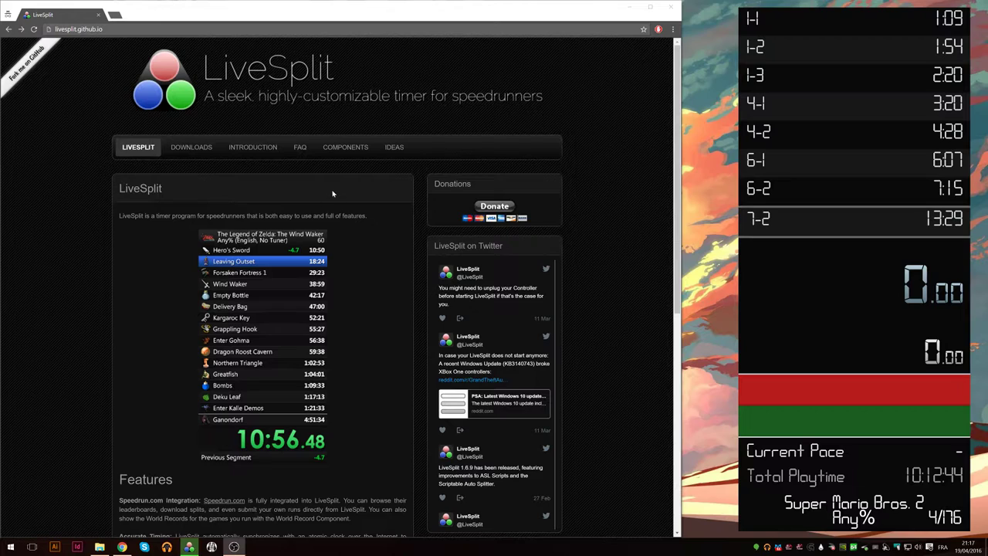
Download LiveSplit.RunHighlighter_v1.0.1.zip from the Run Highlighter releases linked on LiveSplit's components page.
click(346, 153)
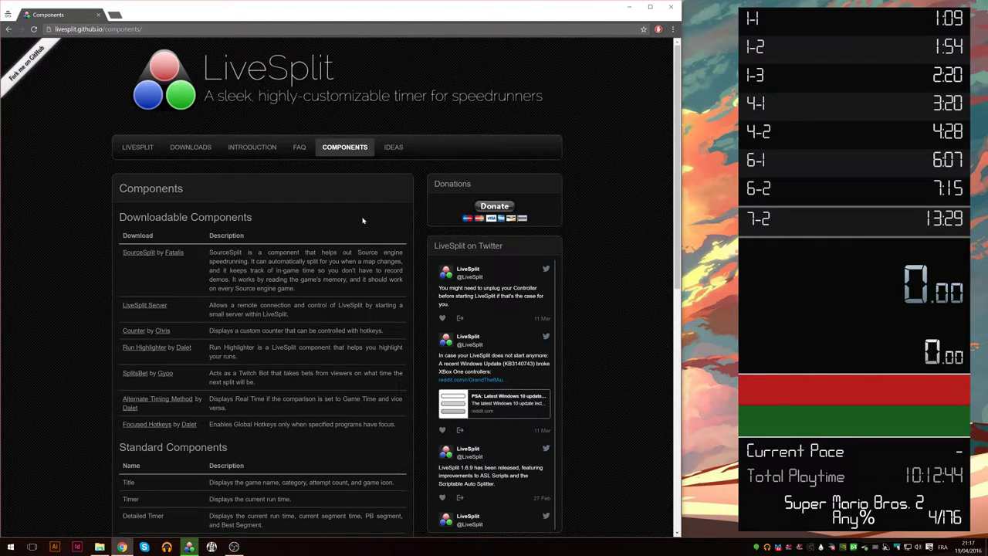
click(144, 349)
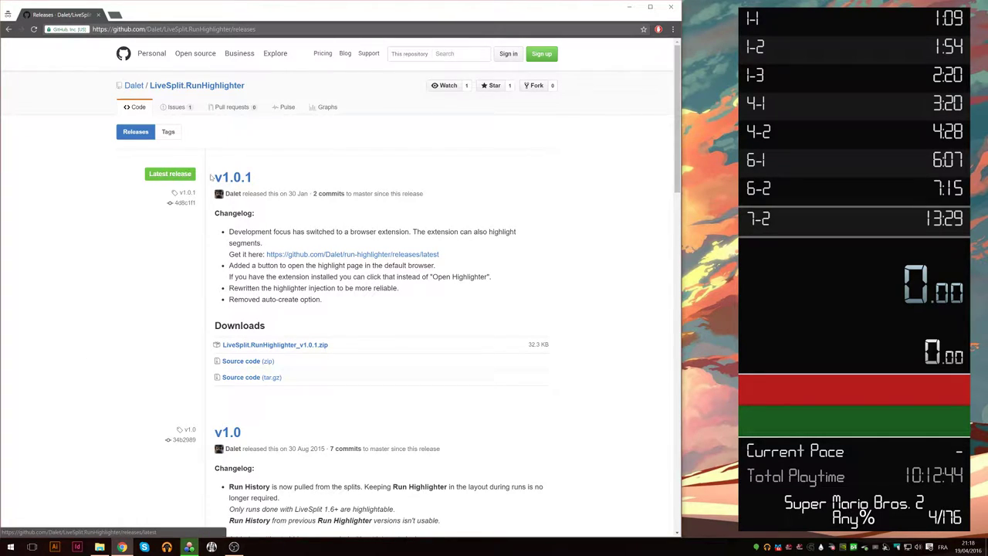
click(323, 346)
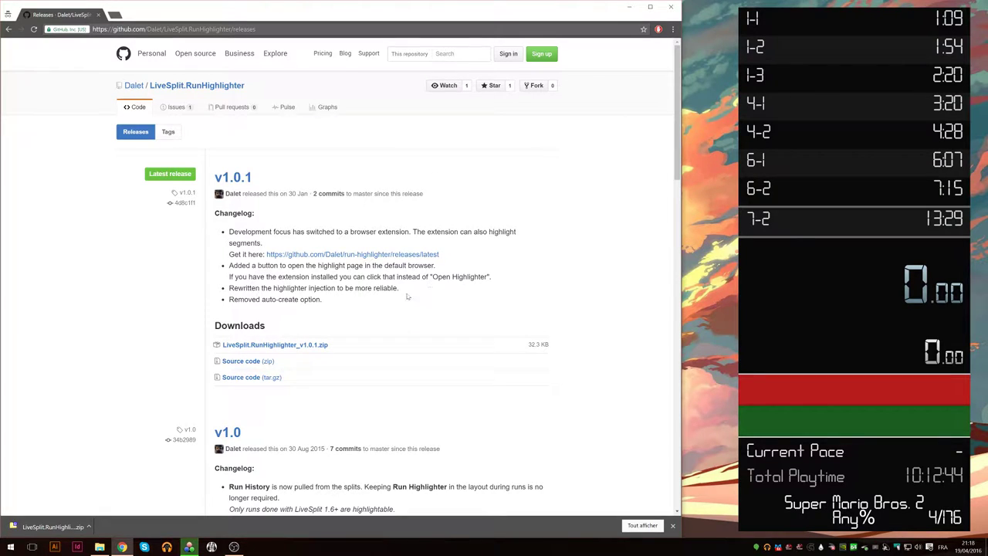
Open the downloaded Run Highlighter archive and arrange its window over the browser so its file names are readable.
click(51, 527)
drag(610, 226, 369, 46)
drag(195, 151, 339, 151)
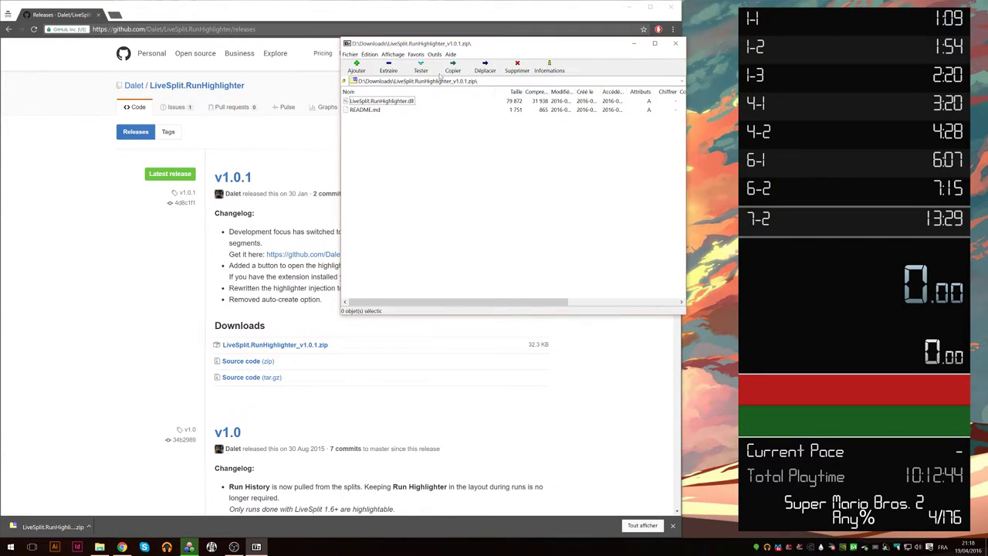
drag(489, 48, 522, 37)
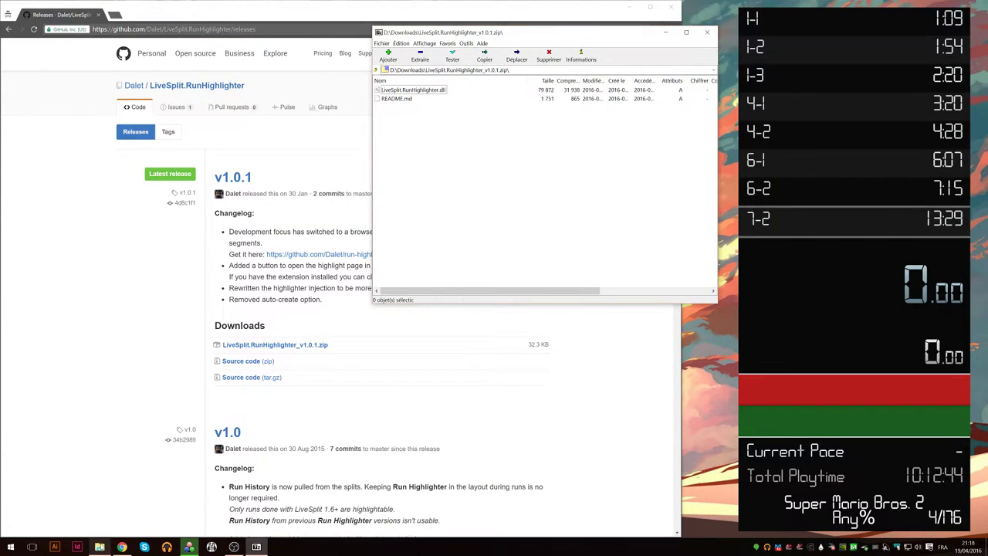
Open the Components folder inside the LiveSplit program folder in File Explorer.
click(100, 546)
drag(359, 54, 333, 116)
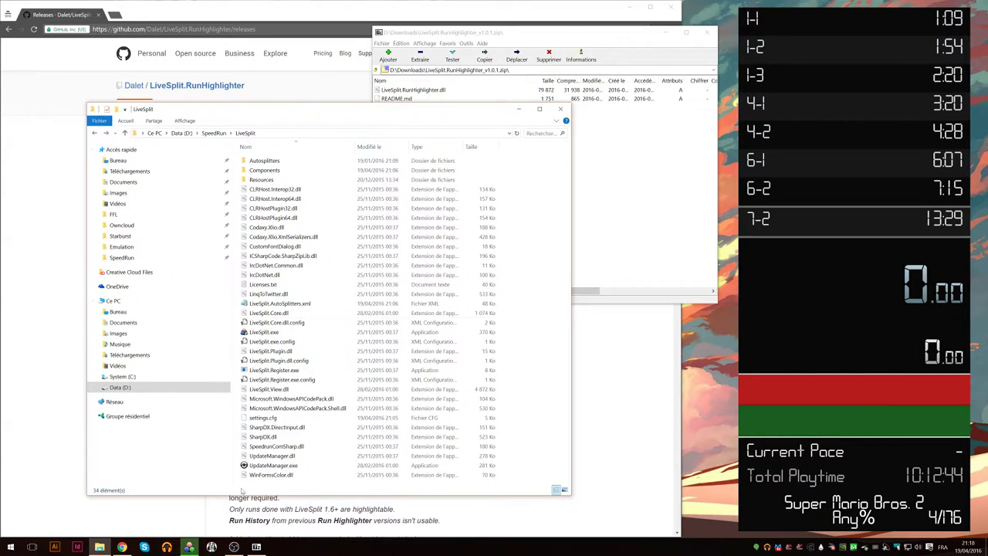
click(272, 334)
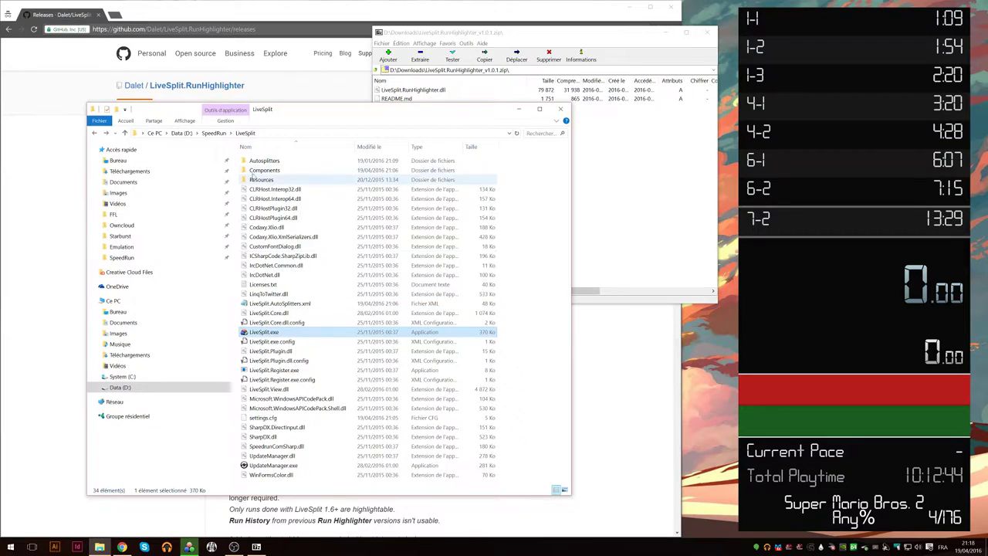
double_click(273, 170)
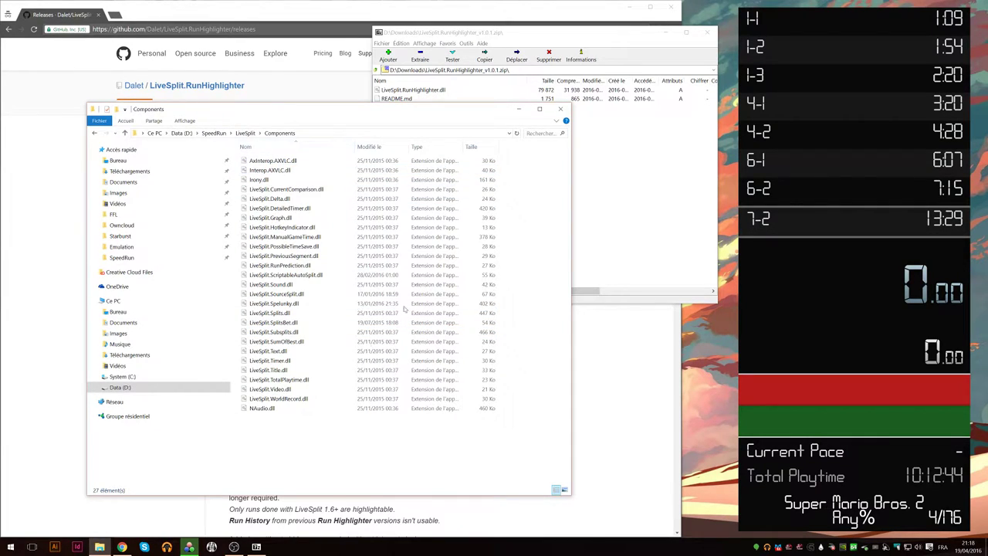
Copy LiveSplit.RunHighlighter.dll from the archive into LiveSplit's Components folder and close the archive.
click(452, 96)
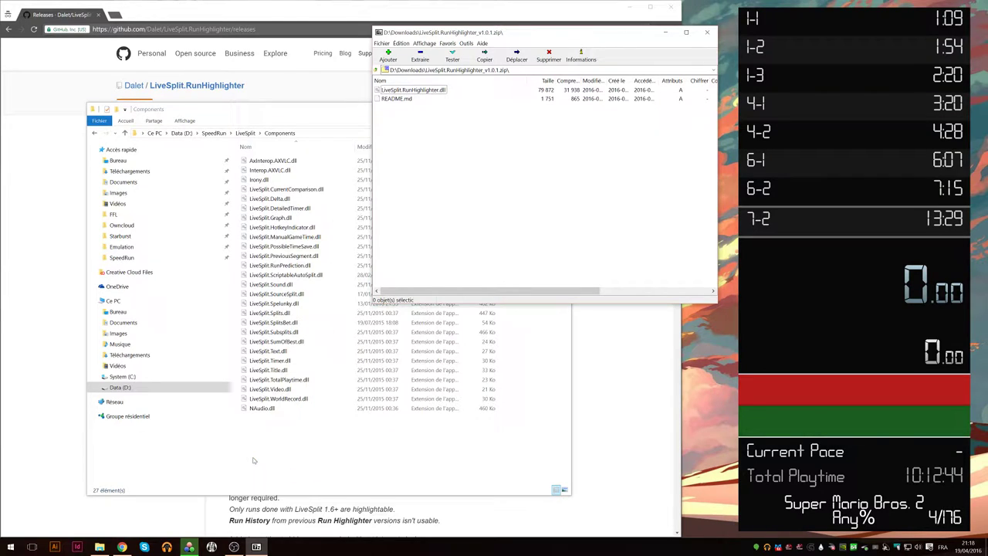
click(411, 89)
drag(411, 89, 396, 417)
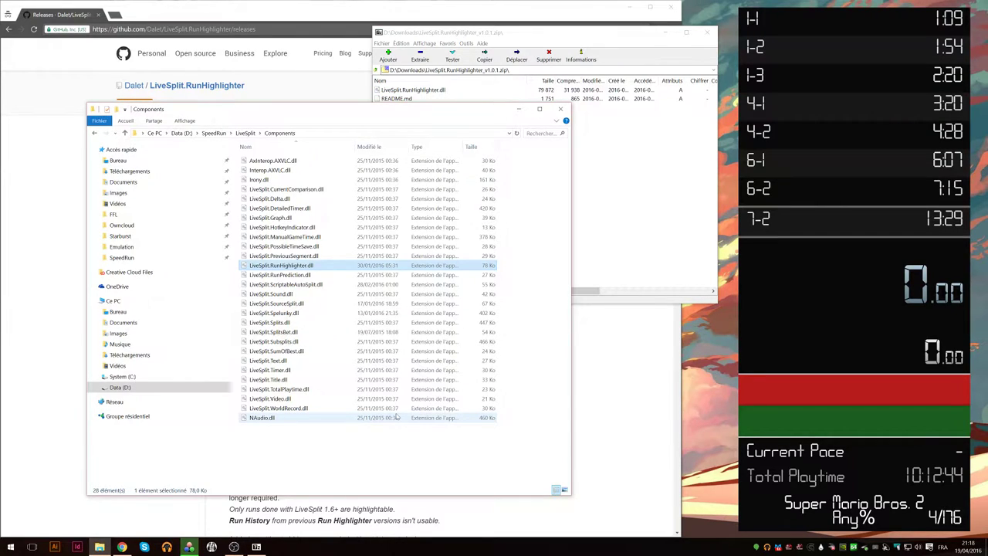
click(640, 162)
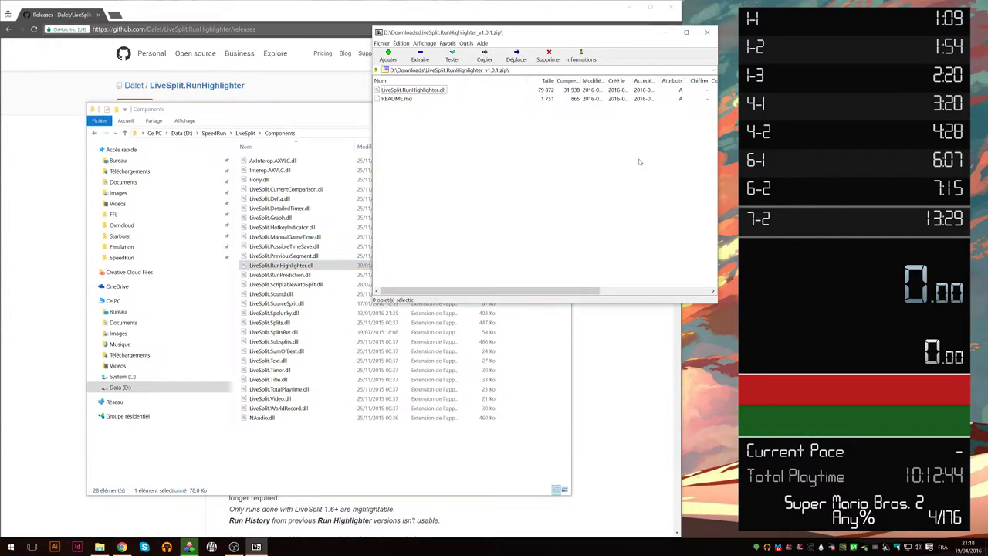
click(357, 447)
click(705, 33)
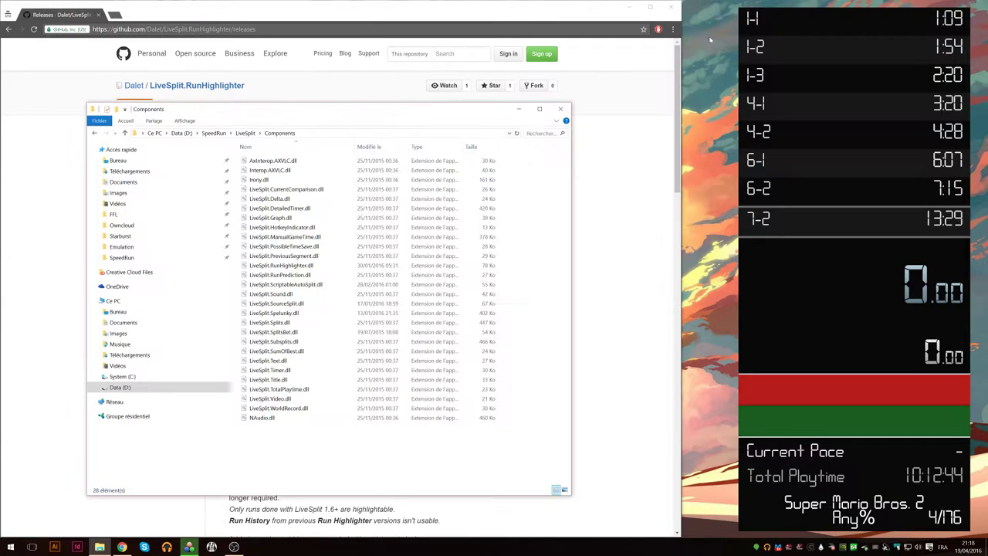
drag(482, 107, 504, 90)
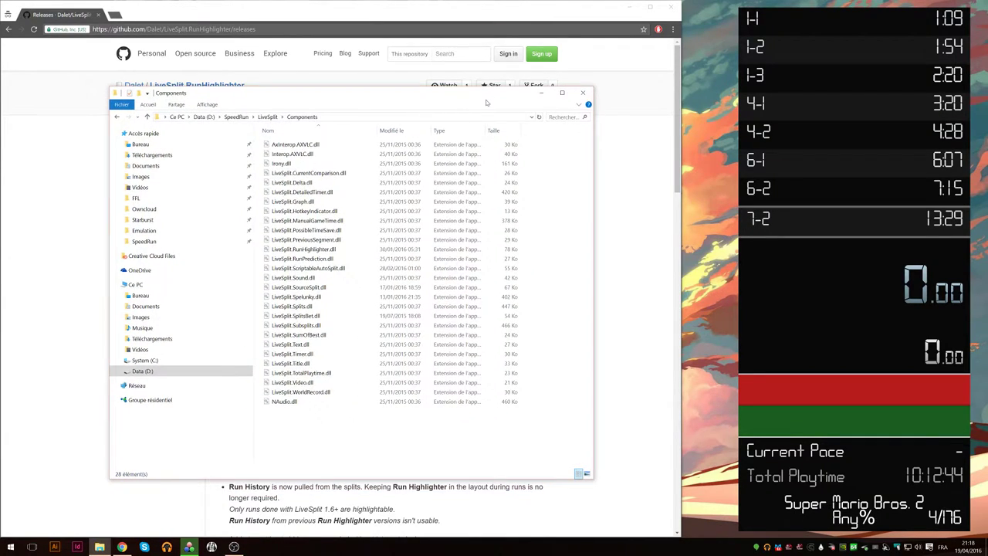
Save the current LiveSplit layout and restart the program.
right_click(854, 199)
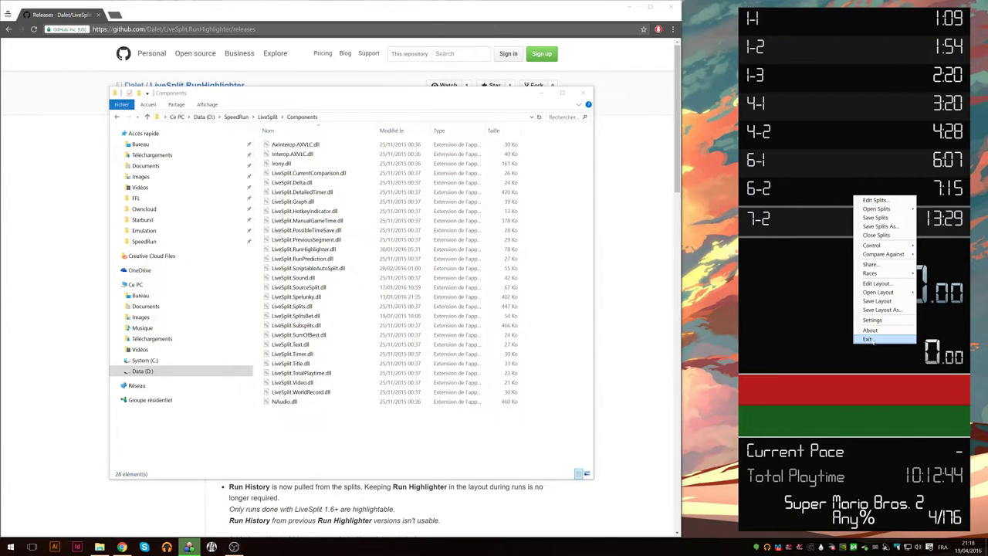
click(872, 301)
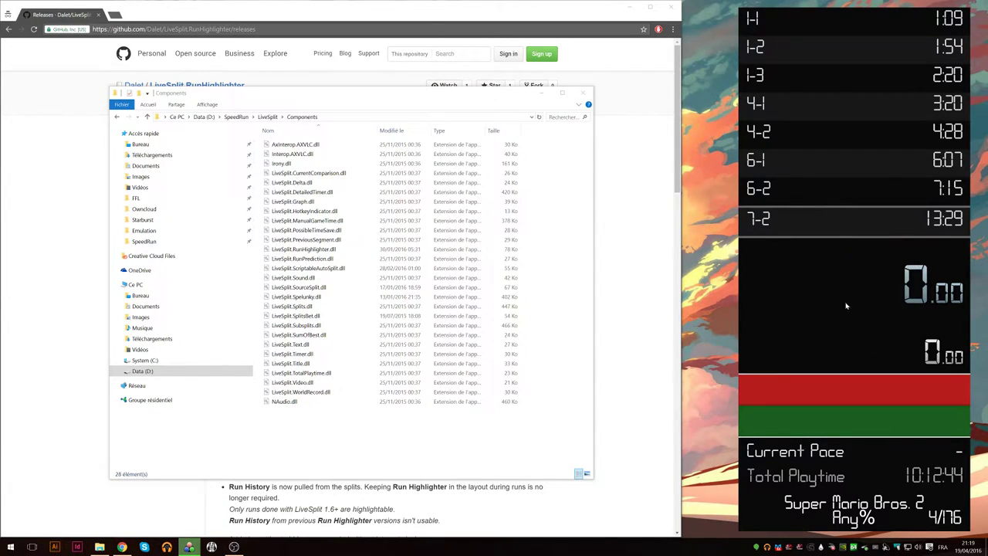
right_click(820, 266)
click(854, 410)
Add the Run Highlighter component to the LiveSplit layout.
right_click(807, 197)
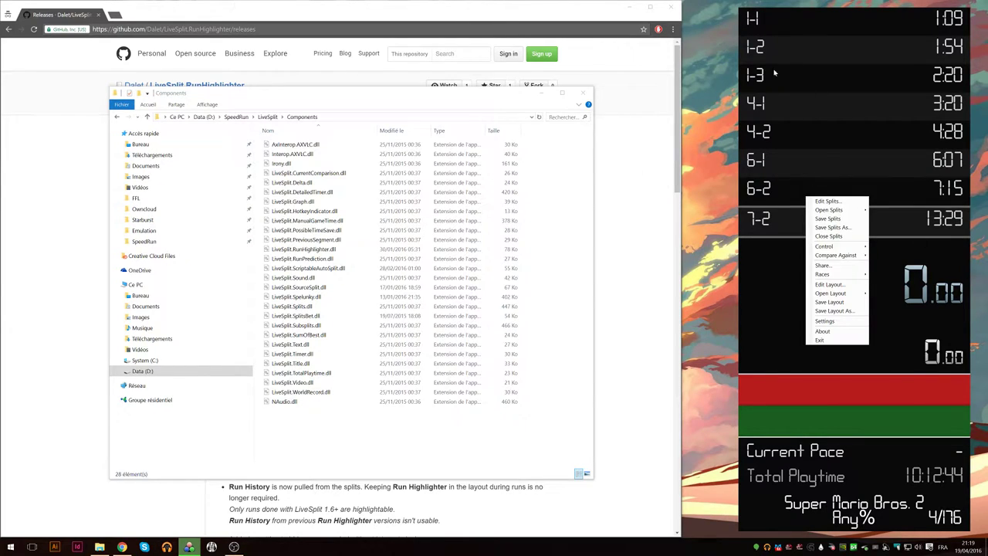
click(830, 284)
drag(194, 78, 424, 191)
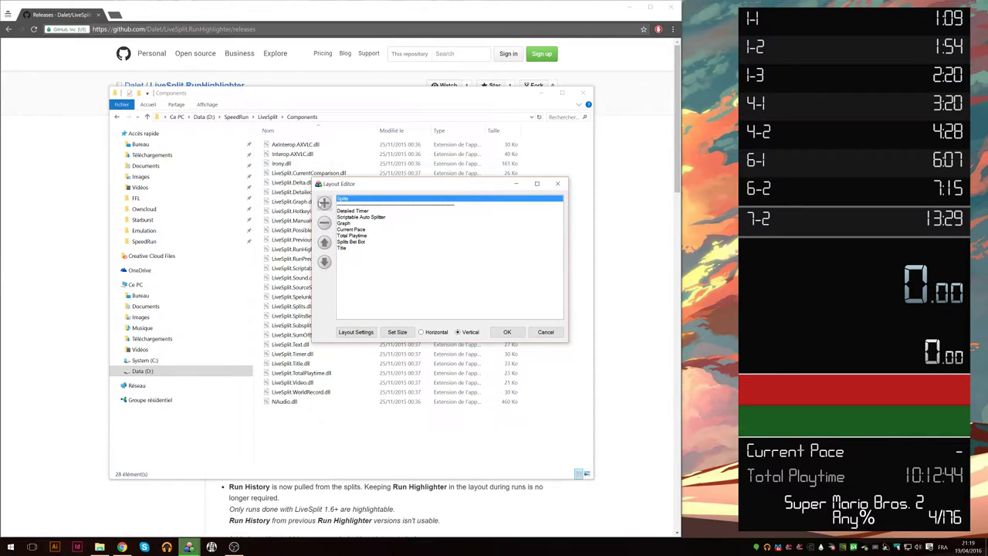
click(324, 203)
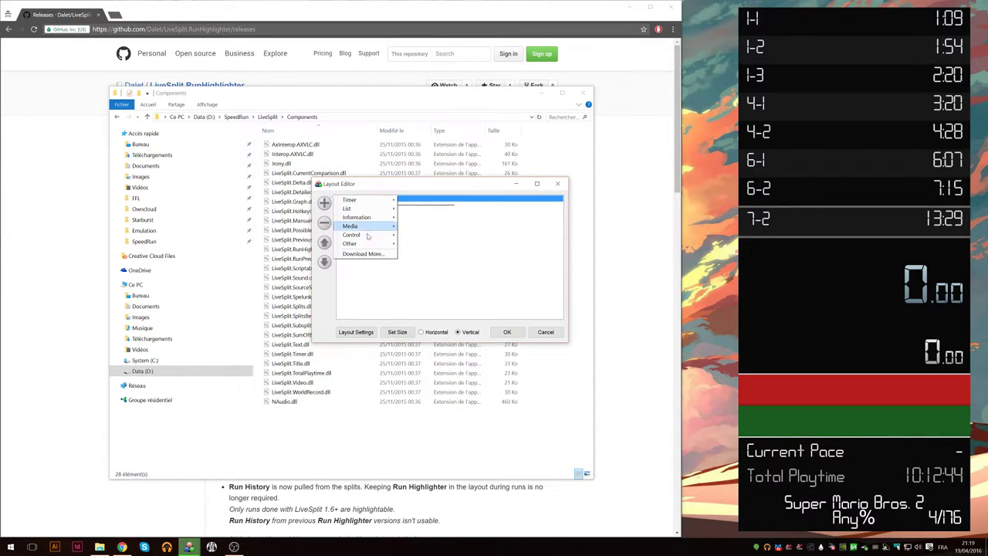
mouse_move(368, 245)
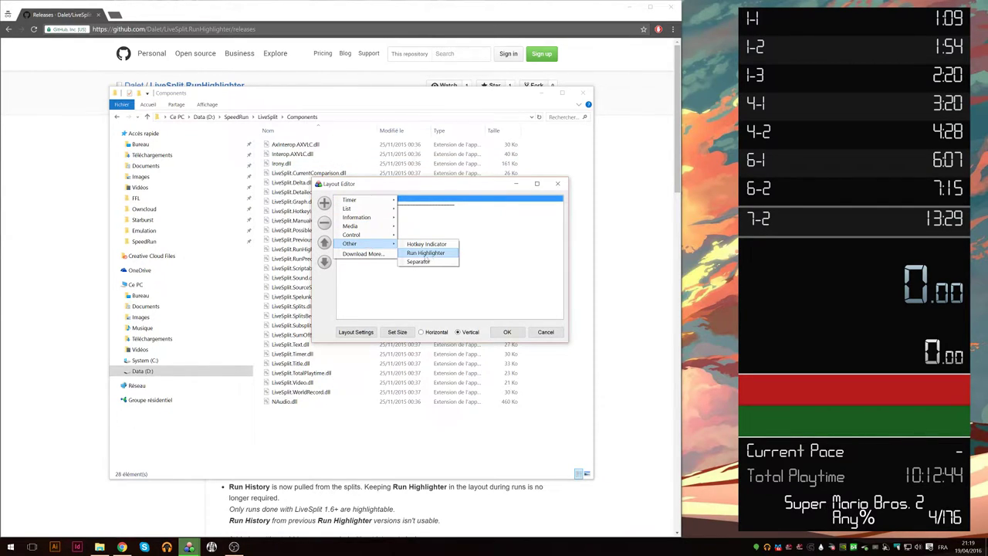
click(425, 253)
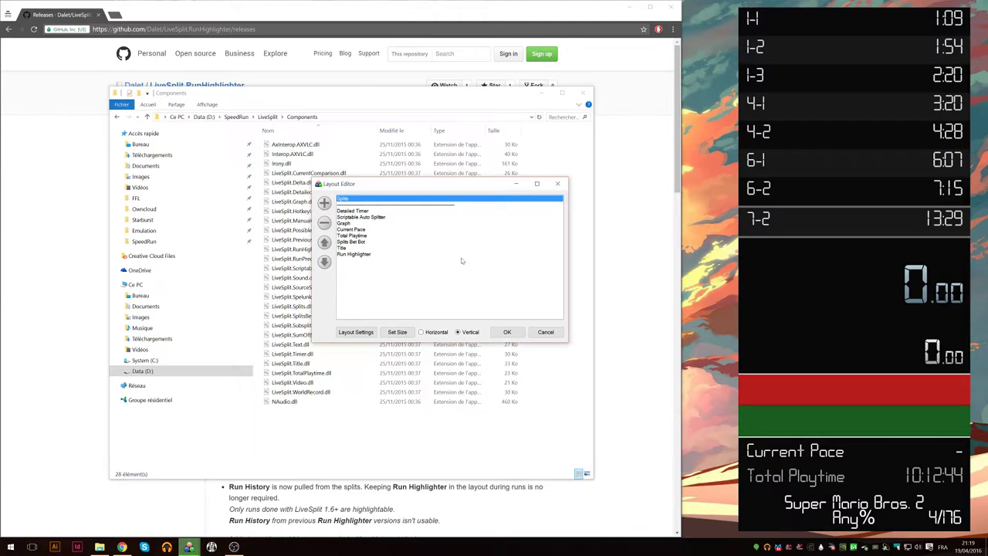
Review Run Highlighter's pre-filled title and description settings, and accept the layout with the added component.
click(368, 254)
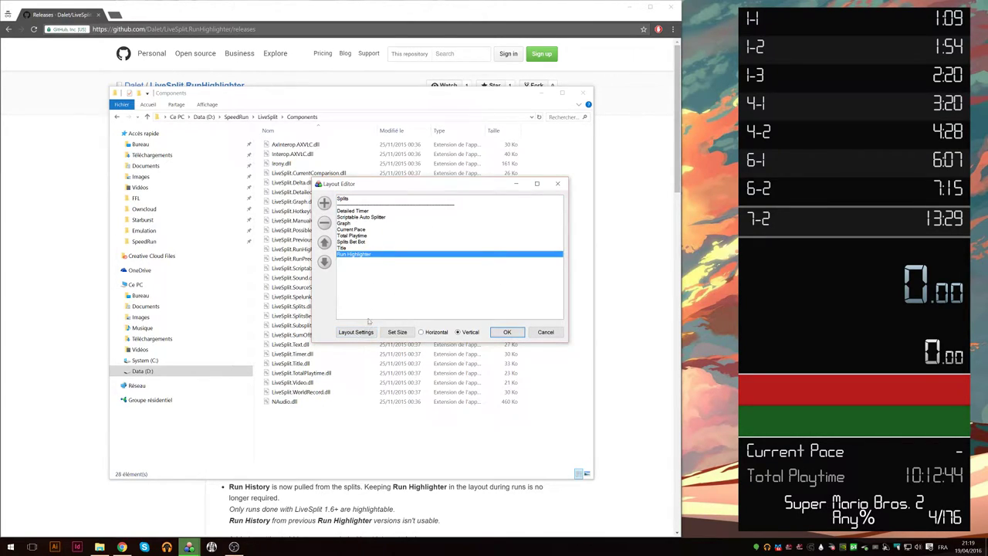
double_click(356, 256)
drag(236, 91, 264, 114)
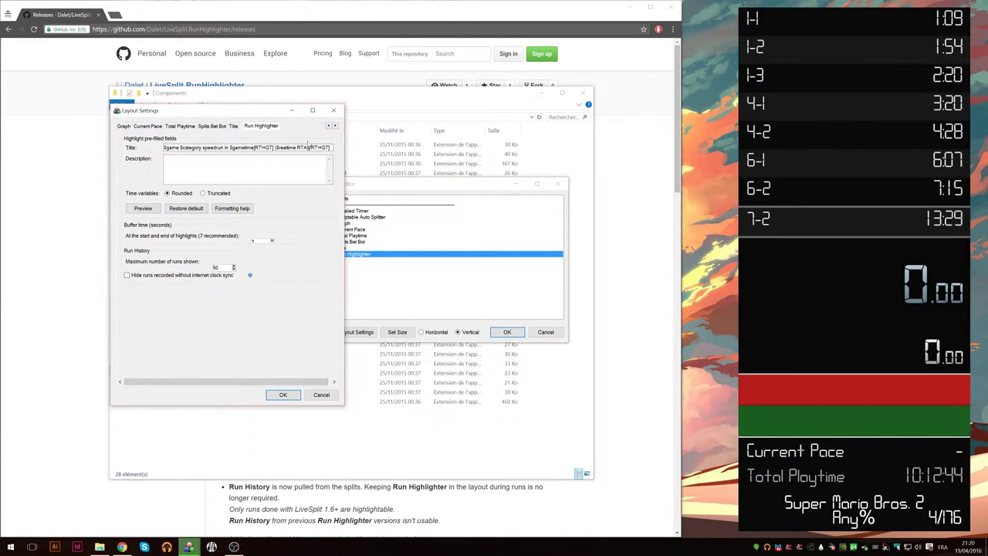
click(308, 147)
drag(329, 147, 176, 147)
click(164, 159)
click(282, 395)
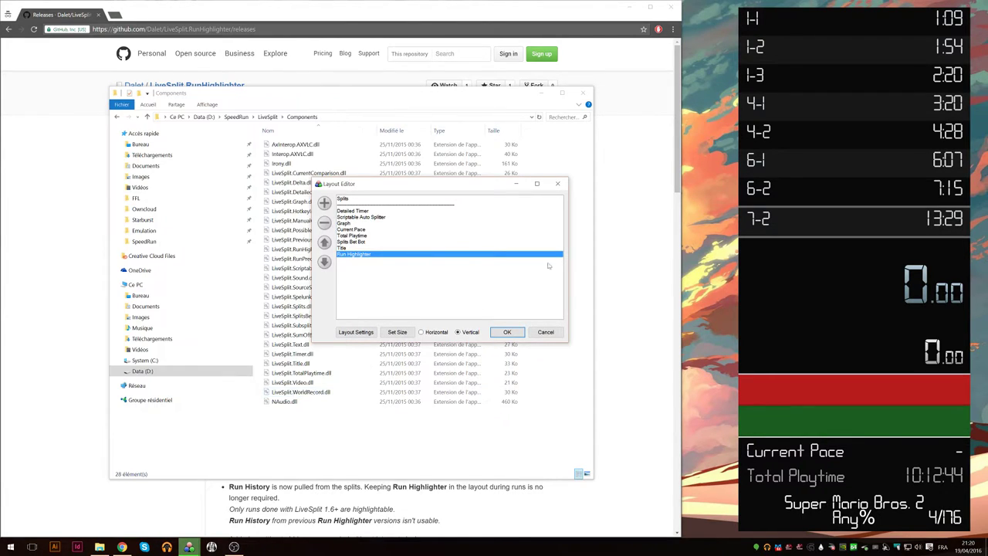
click(507, 332)
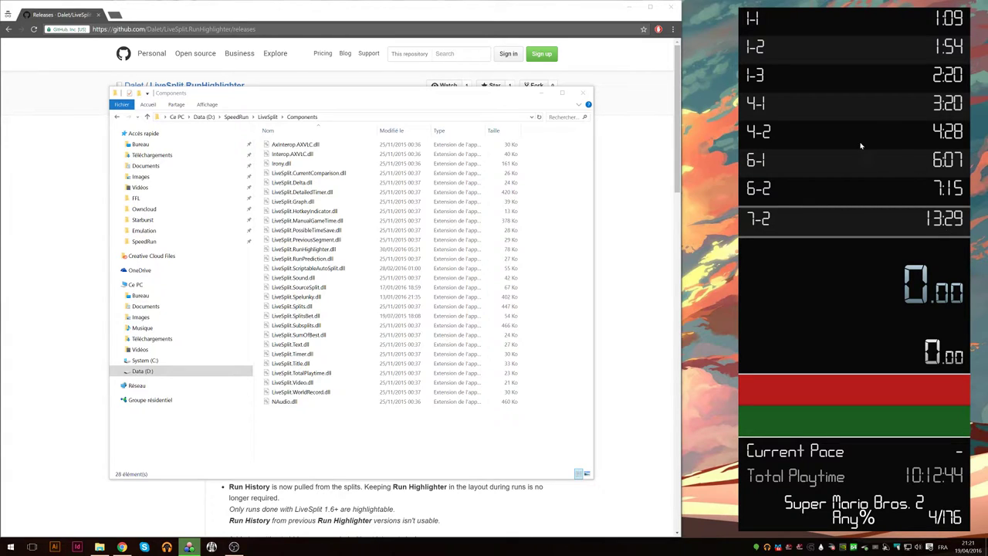
Open Run Highlighter from LiveSplit's controls and enter the streamer's Twitch username.
right_click(820, 192)
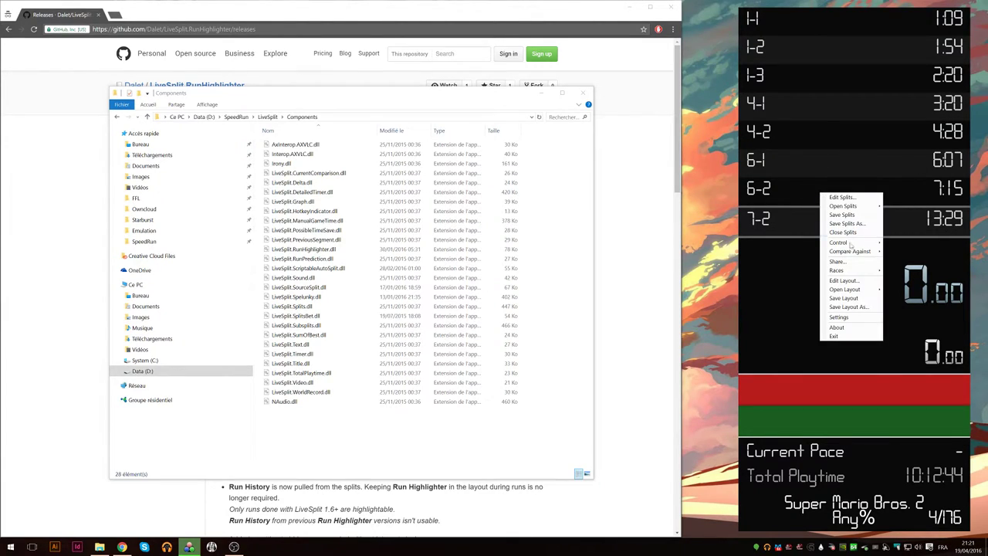
mouse_move(854, 245)
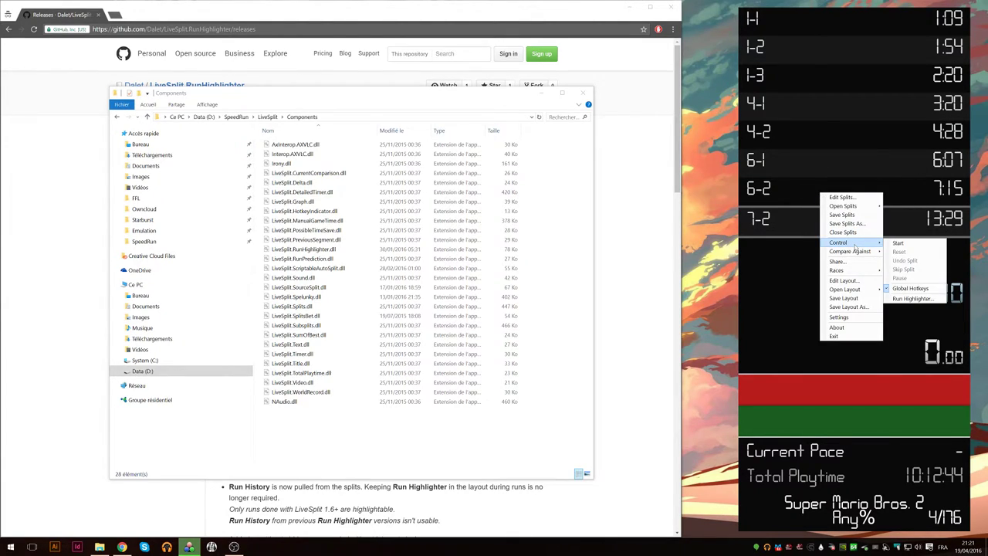
click(921, 300)
mouse_move(871, 208)
mouse_down()
mouse_move(656, 166)
mouse_move(670, 174)
mouse_up()
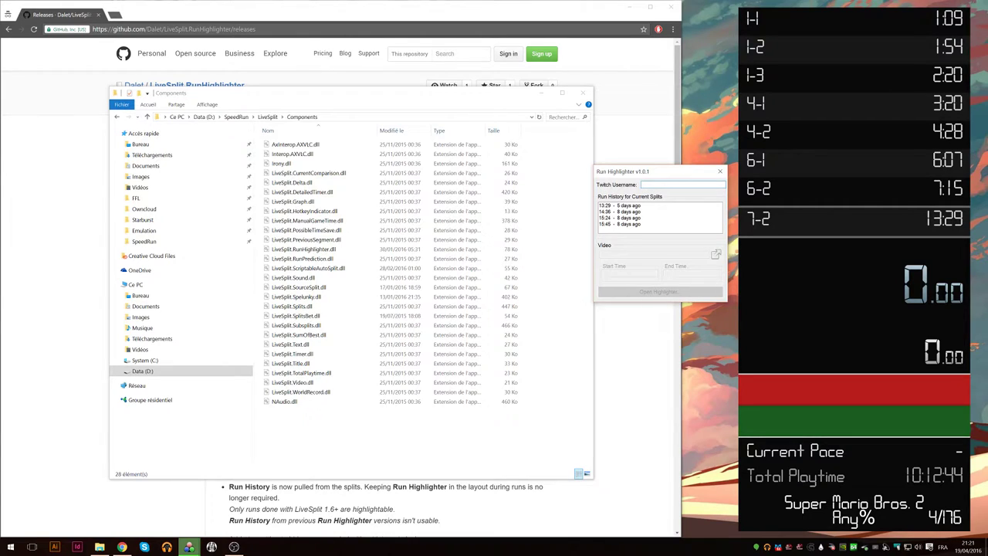
text(firemann007)
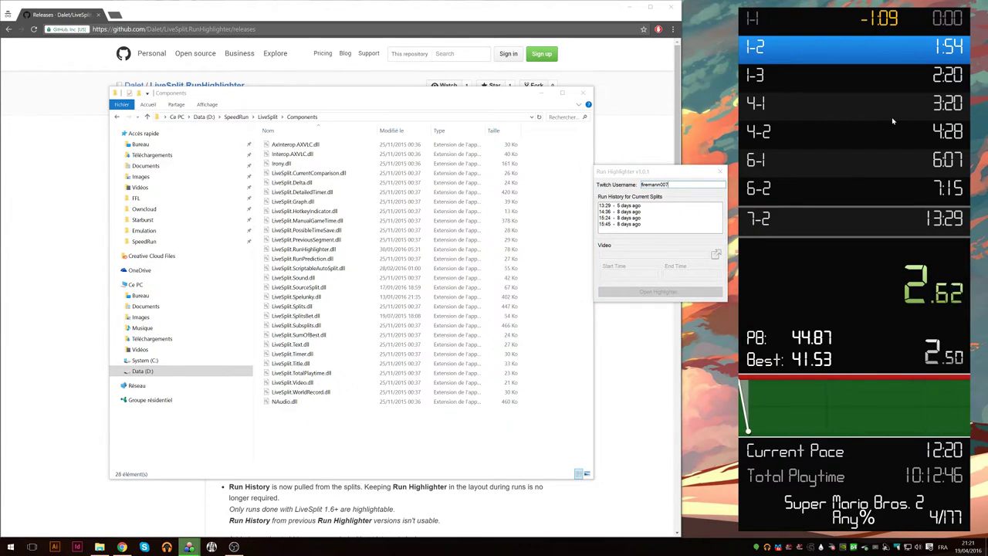
Reset the accidentally started timer without updating the best times.
key(KP_3)
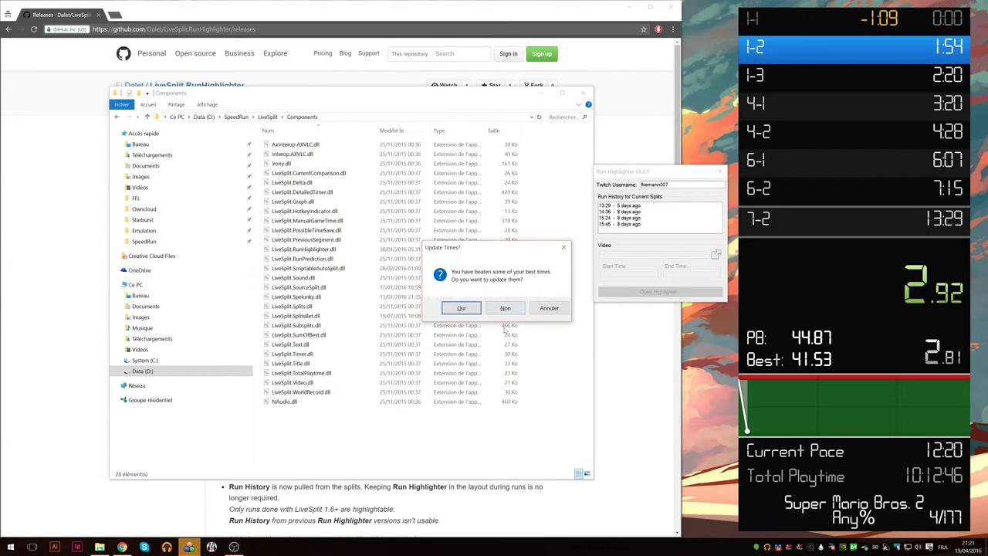
click(516, 312)
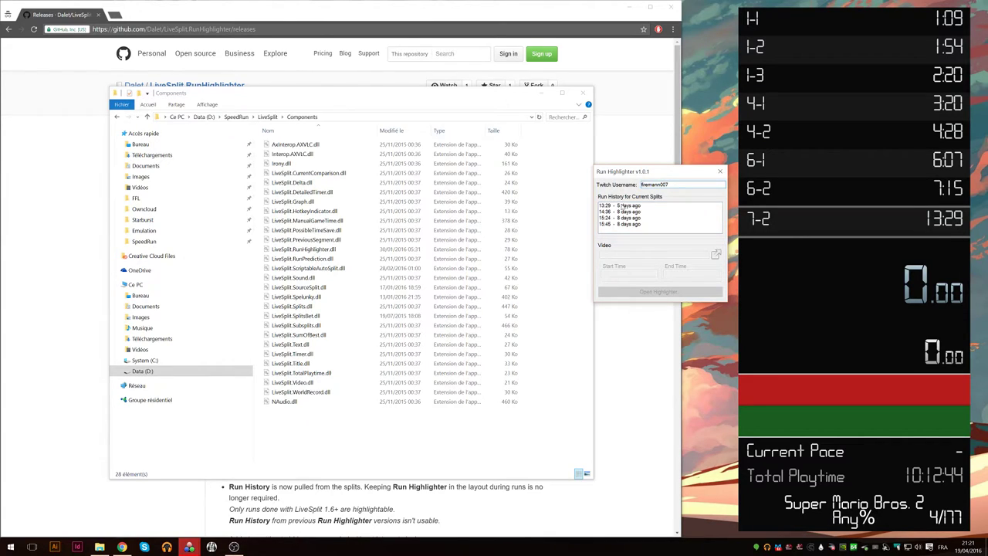
Select the 13:29 run from the run history, check its video link and start time, and open it in an enlarged highlighter window.
click(626, 207)
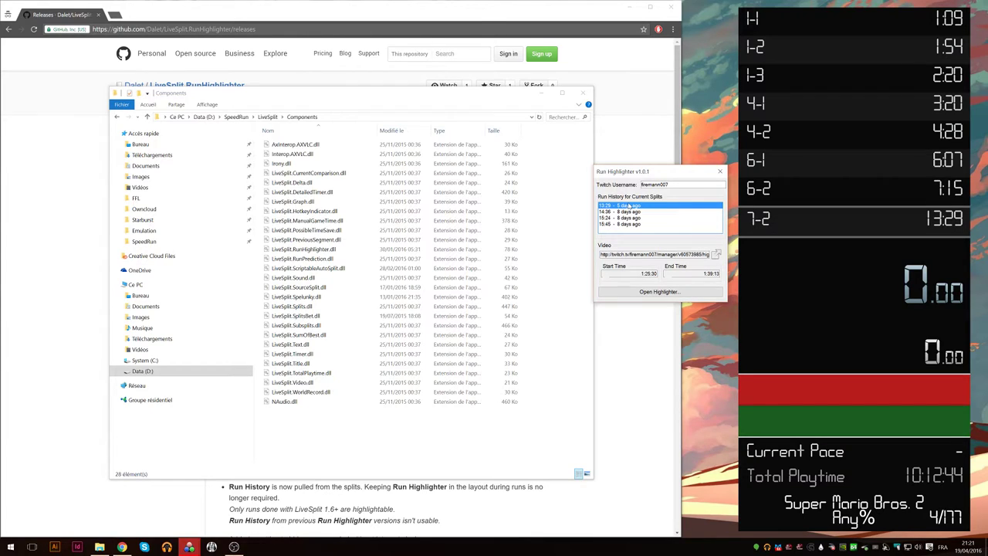
drag(602, 254, 714, 254)
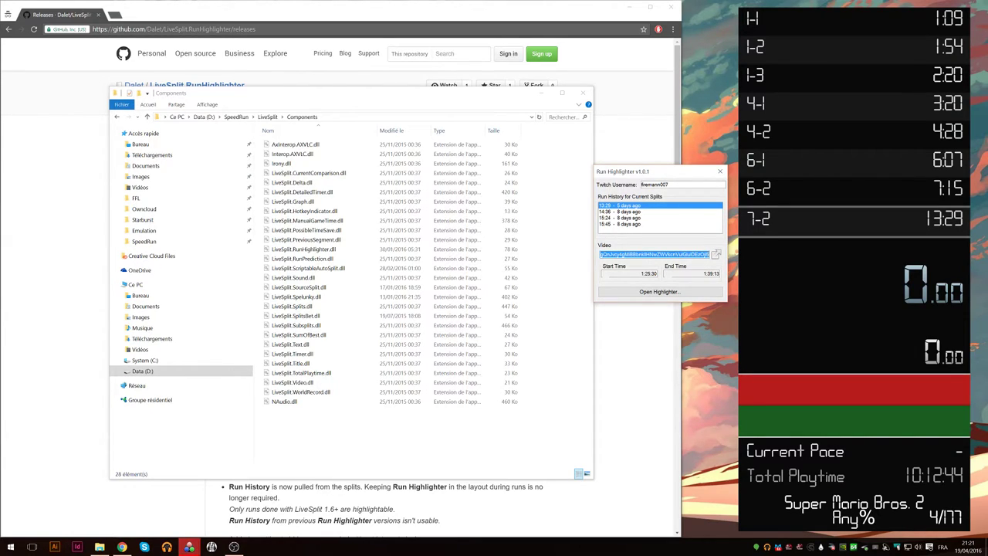
click(621, 270)
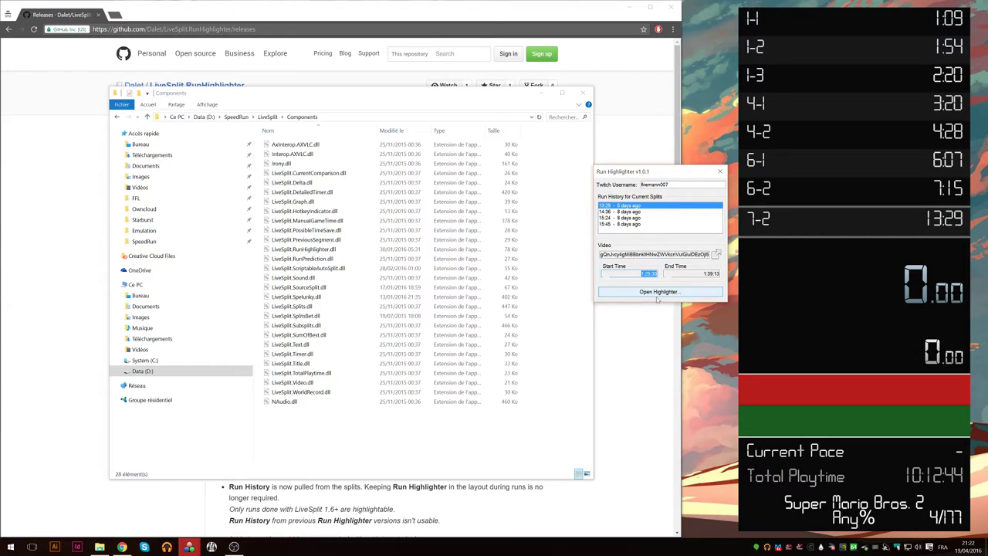
click(679, 293)
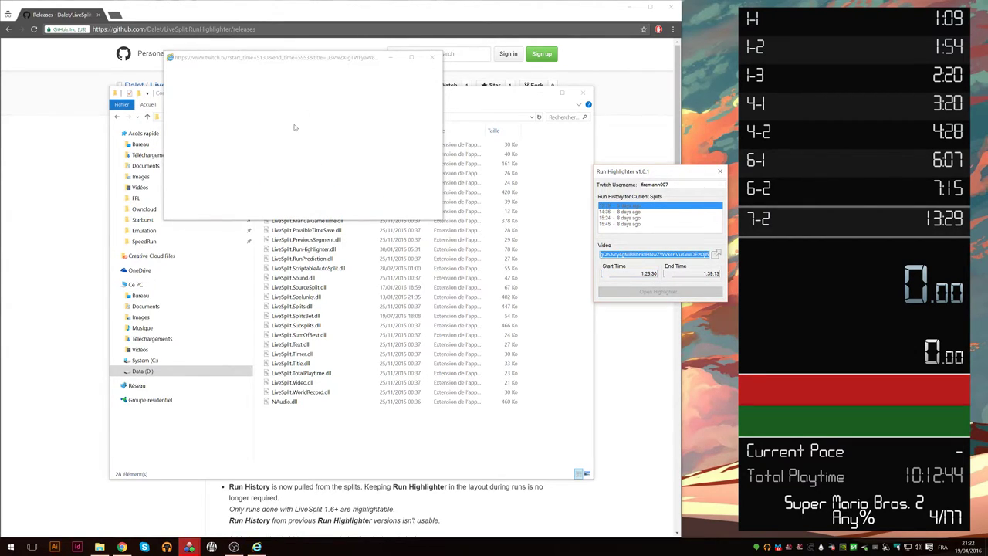
drag(440, 209, 523, 358)
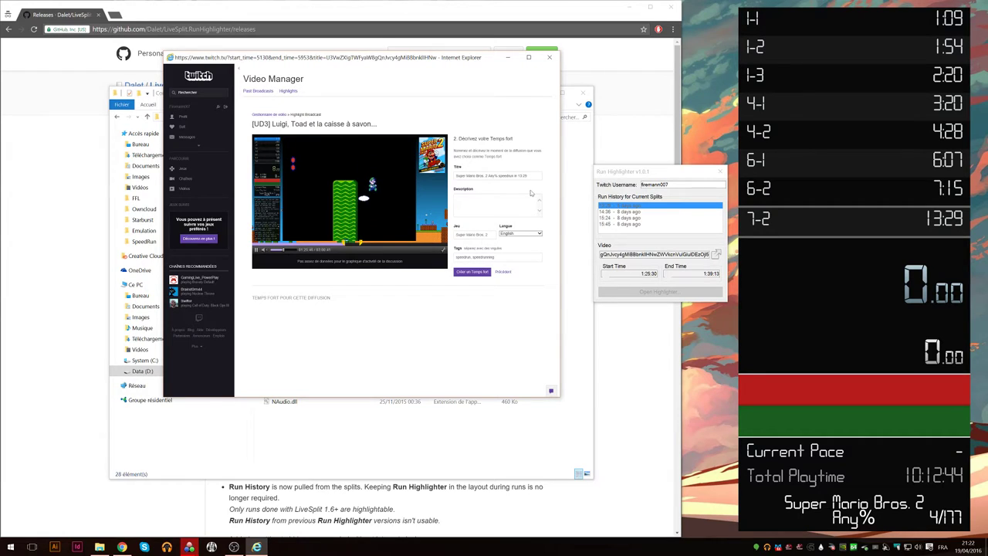
Title the highlight "Test Mario :)", clear its tags, and create the highlight.
key(ctrl+a)
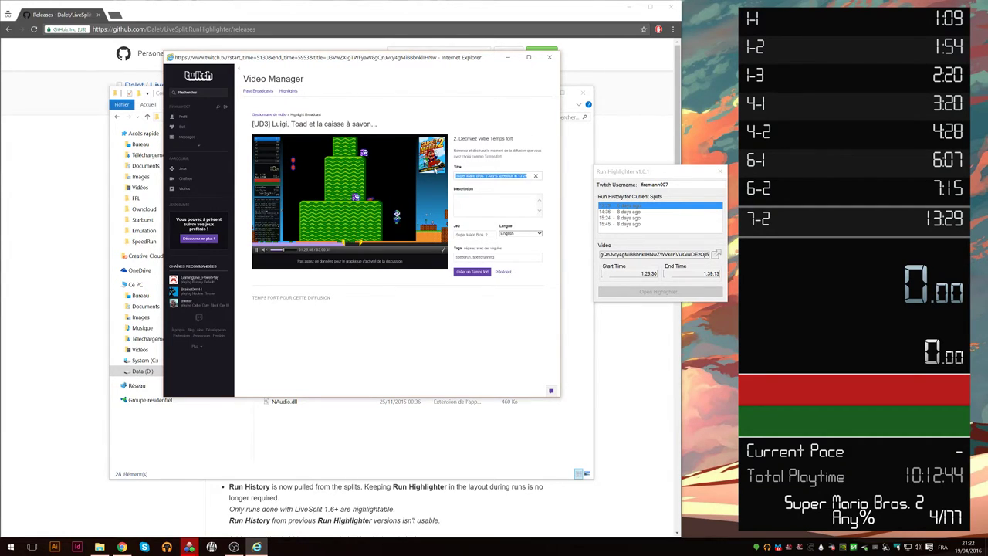
text(Test Mario :))
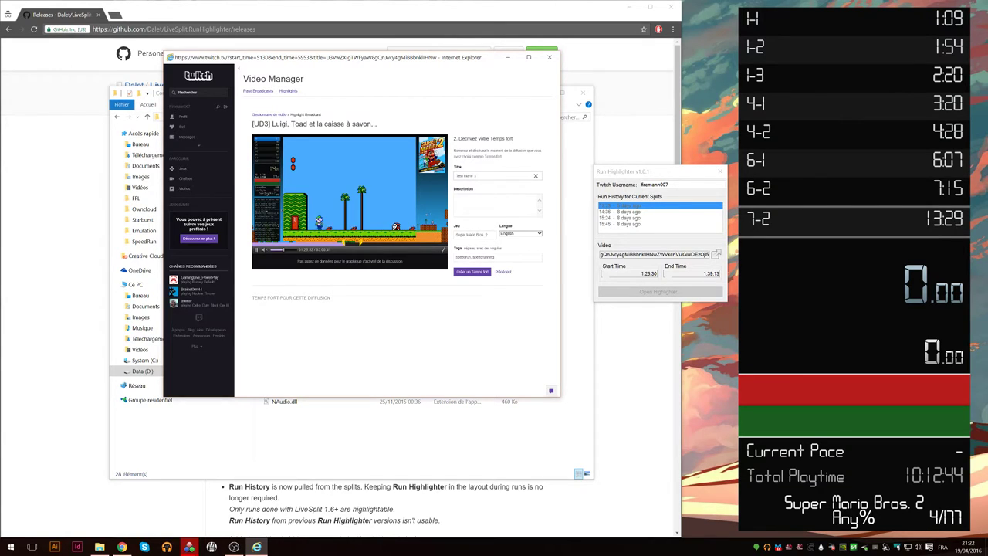
triple_click(498, 258)
key(BackSpace)
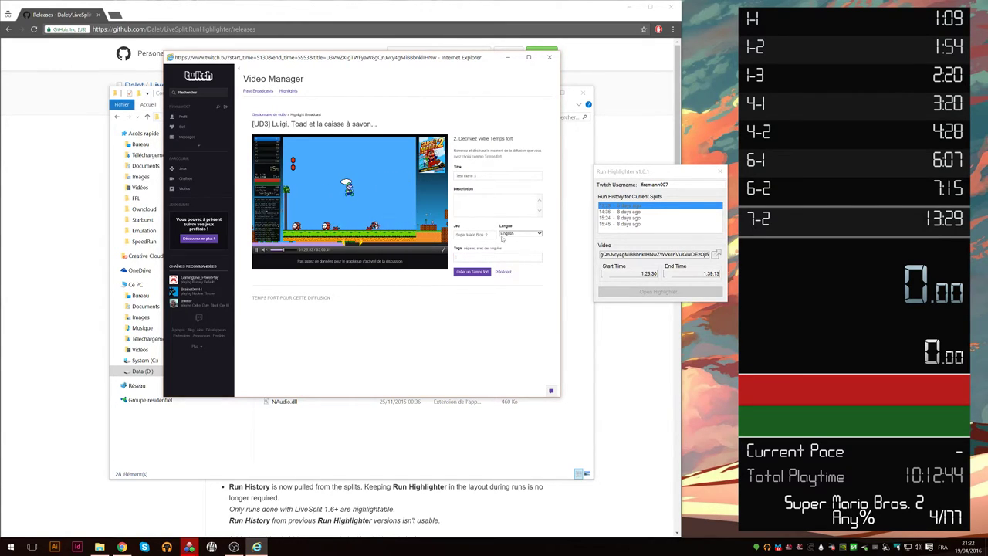
click(469, 274)
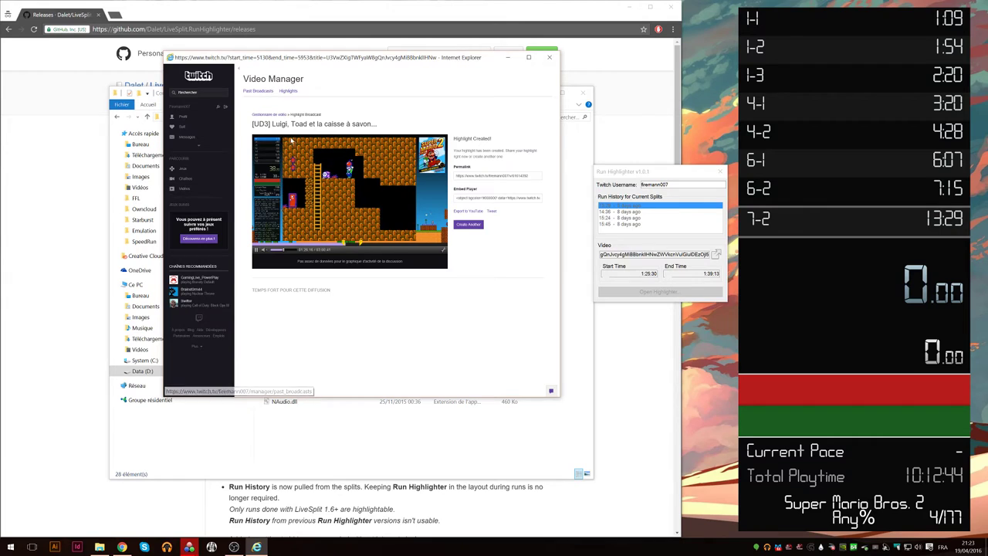
Open the new "Test Mario :)" highlight from the Video Manager's highlights and widen the browser window.
click(288, 91)
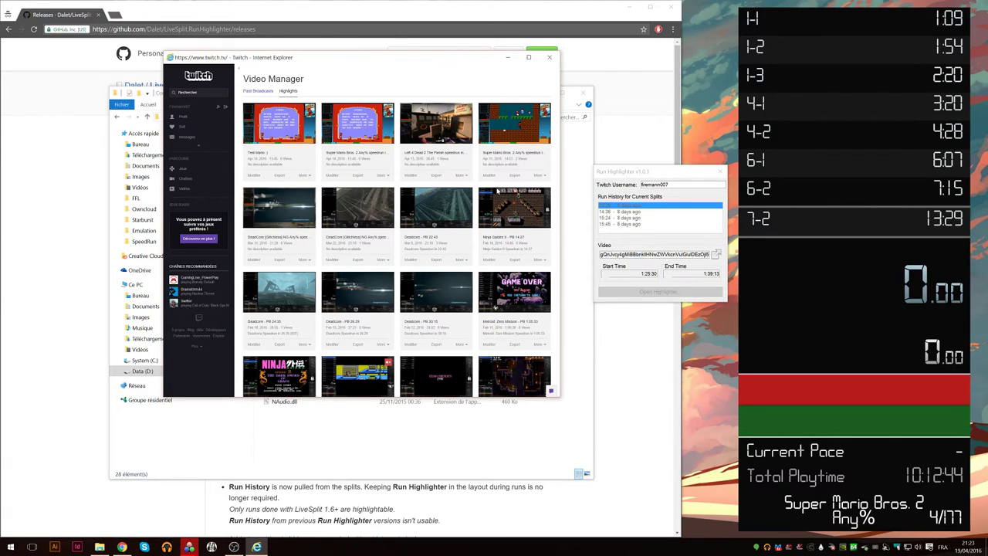
click(279, 123)
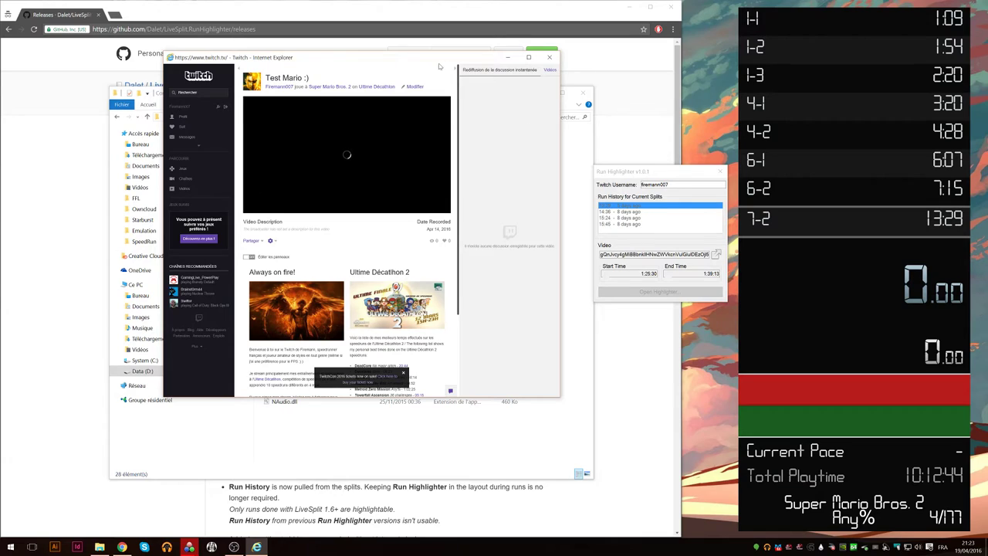
drag(559, 125, 806, 134)
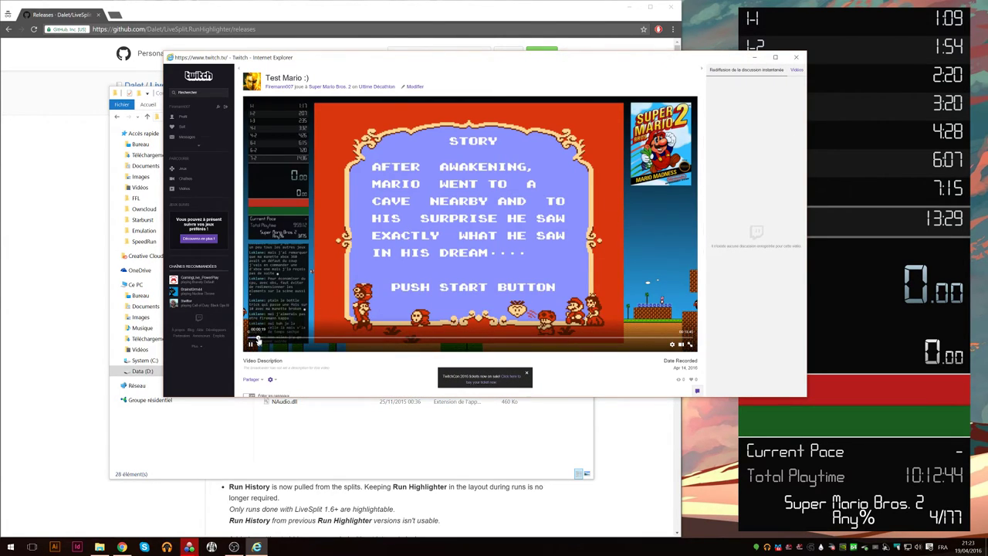
Skim through the highlight video at several points to check the recorded run, and pause playback.
click(258, 339)
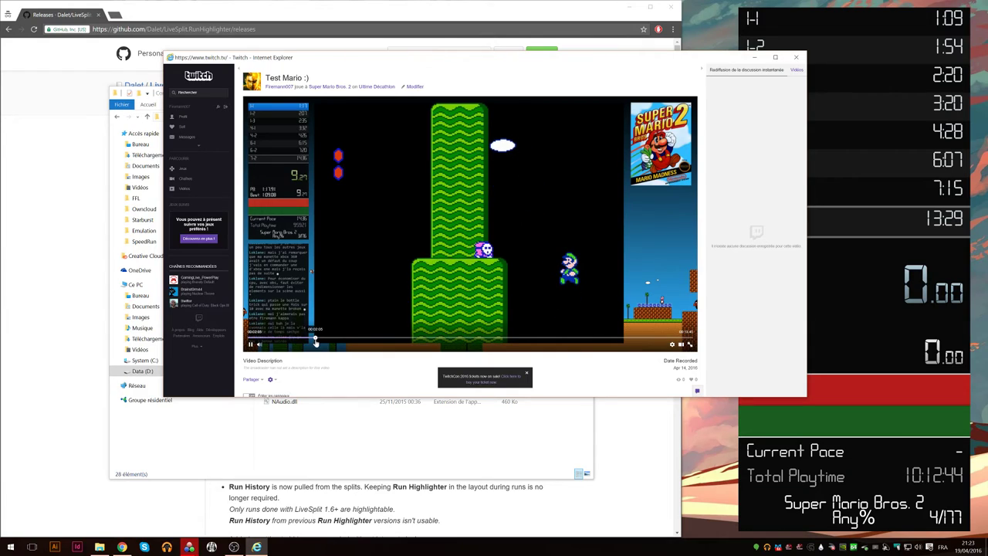
click(315, 340)
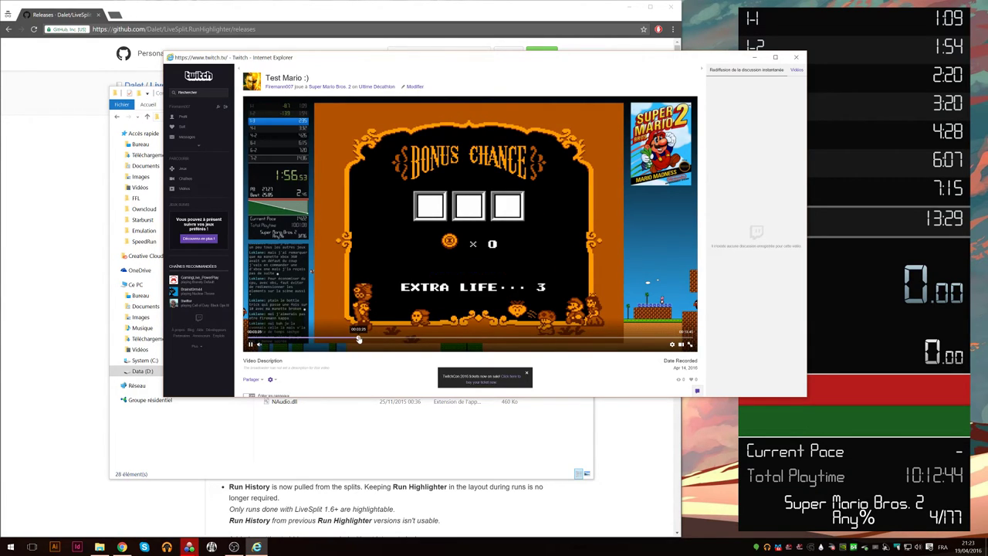
click(356, 340)
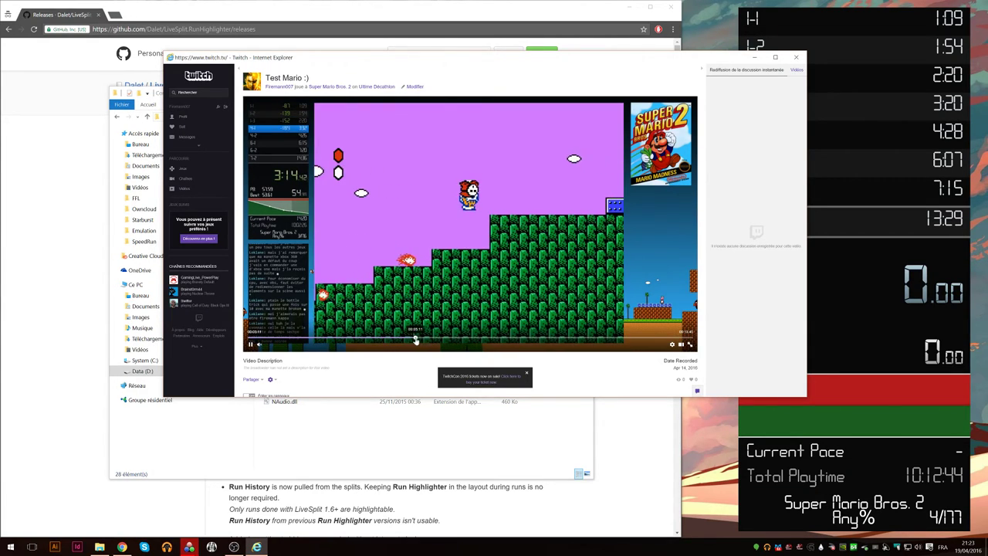
click(483, 339)
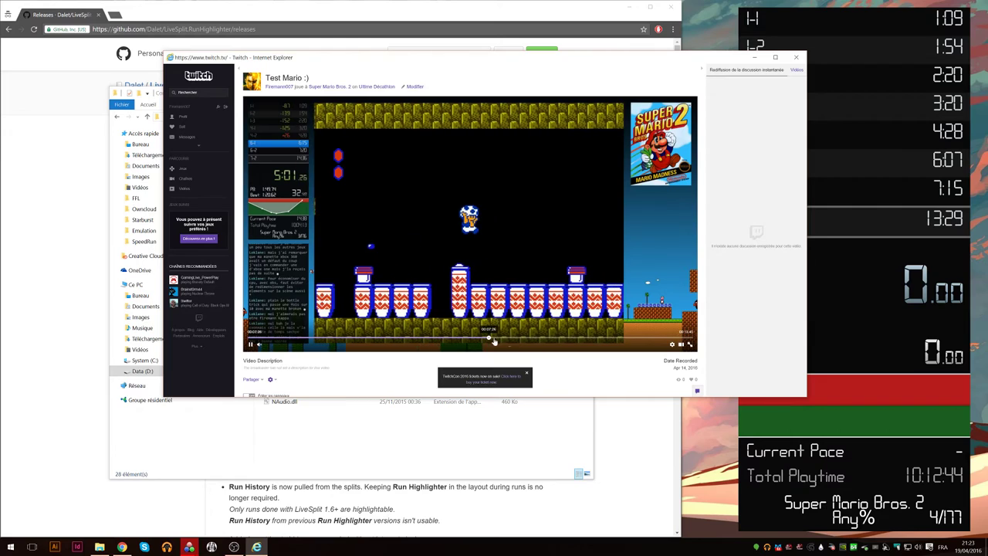
click(588, 340)
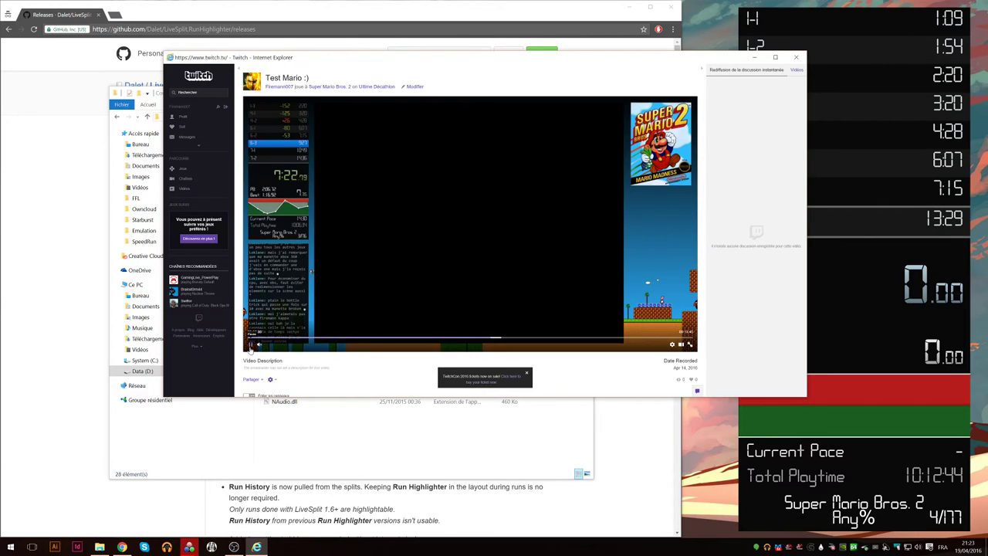
click(295, 349)
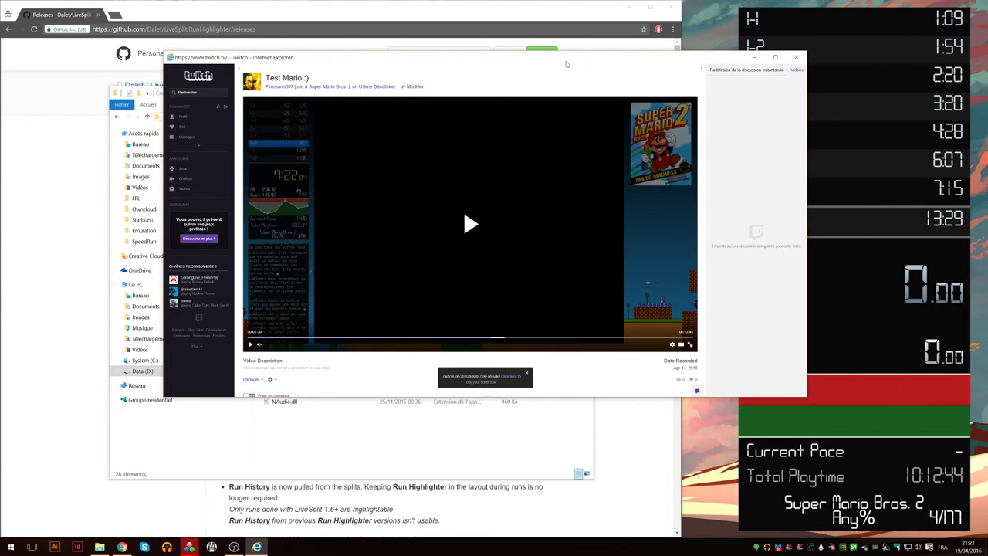
Look at the highlight's sharing options and the page content below the video.
click(262, 382)
scroll(278, 381, down, 3)
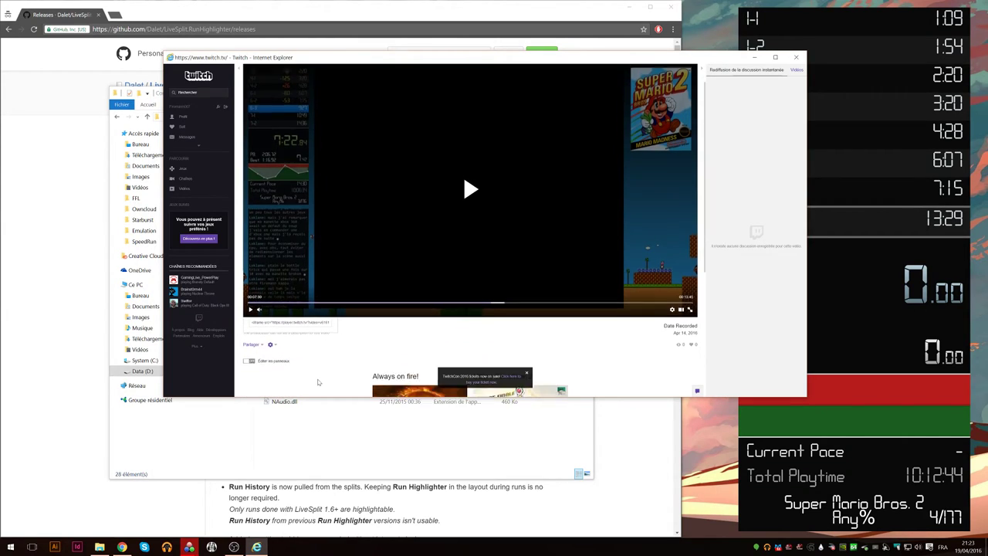
scroll(291, 325, up, 2)
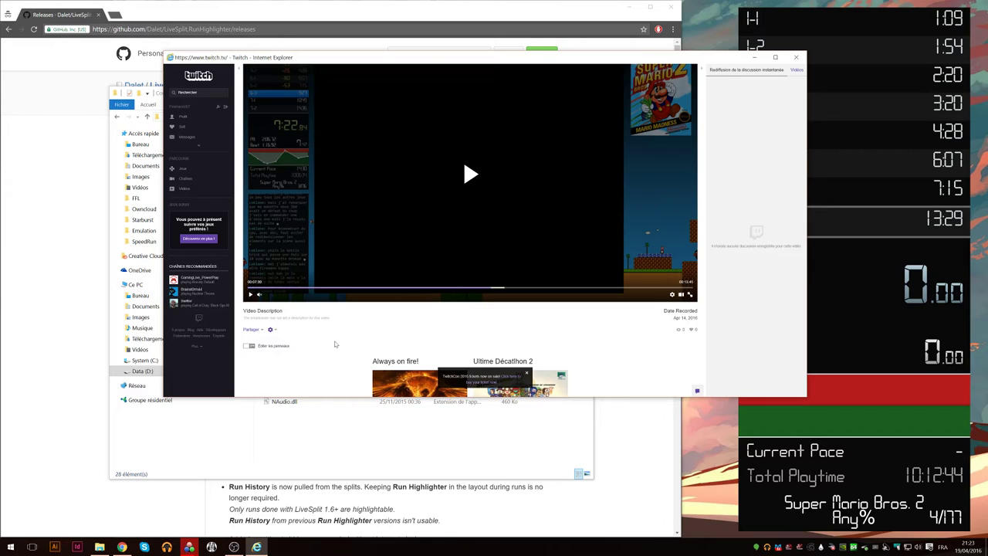
scroll(335, 345, up, 1)
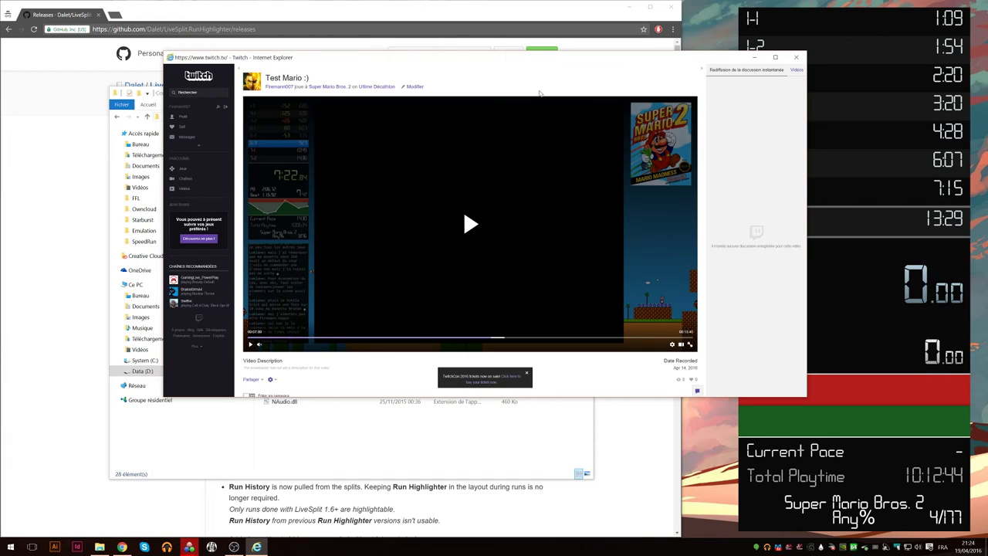
scroll(397, 298, down, 1)
scroll(397, 298, up, 1)
Open the highlight's YouTube export form, authorizing Twitch's offline access to the Google account.
click(271, 379)
click(250, 358)
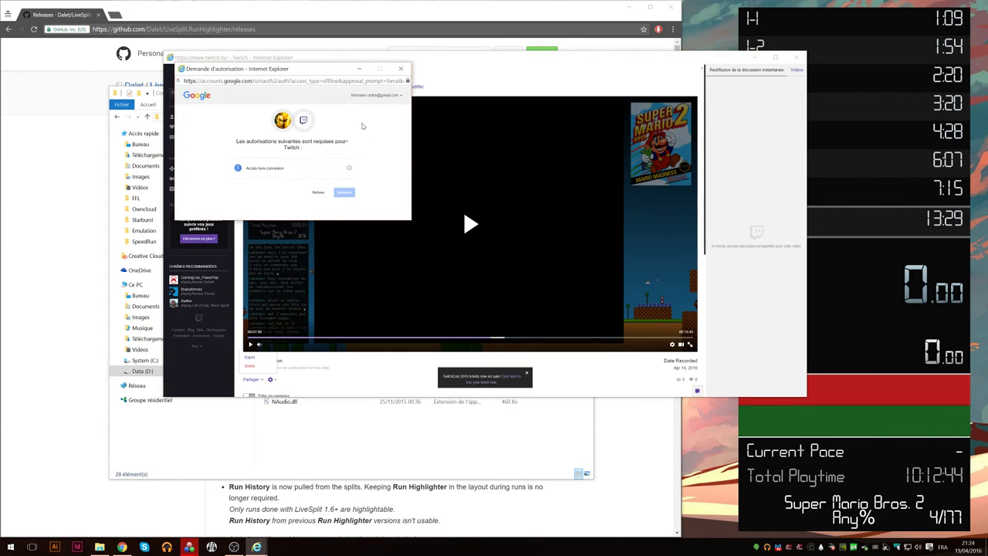
click(344, 192)
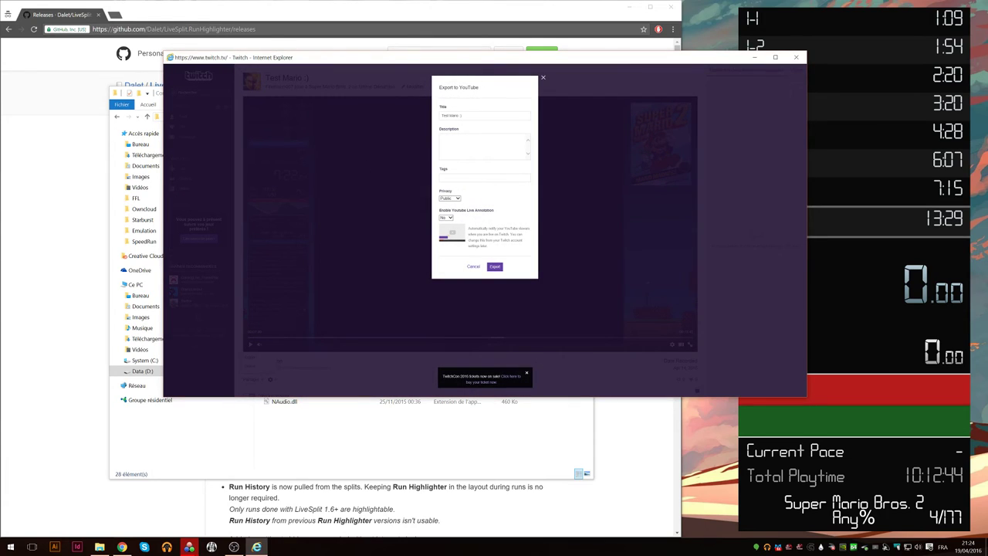